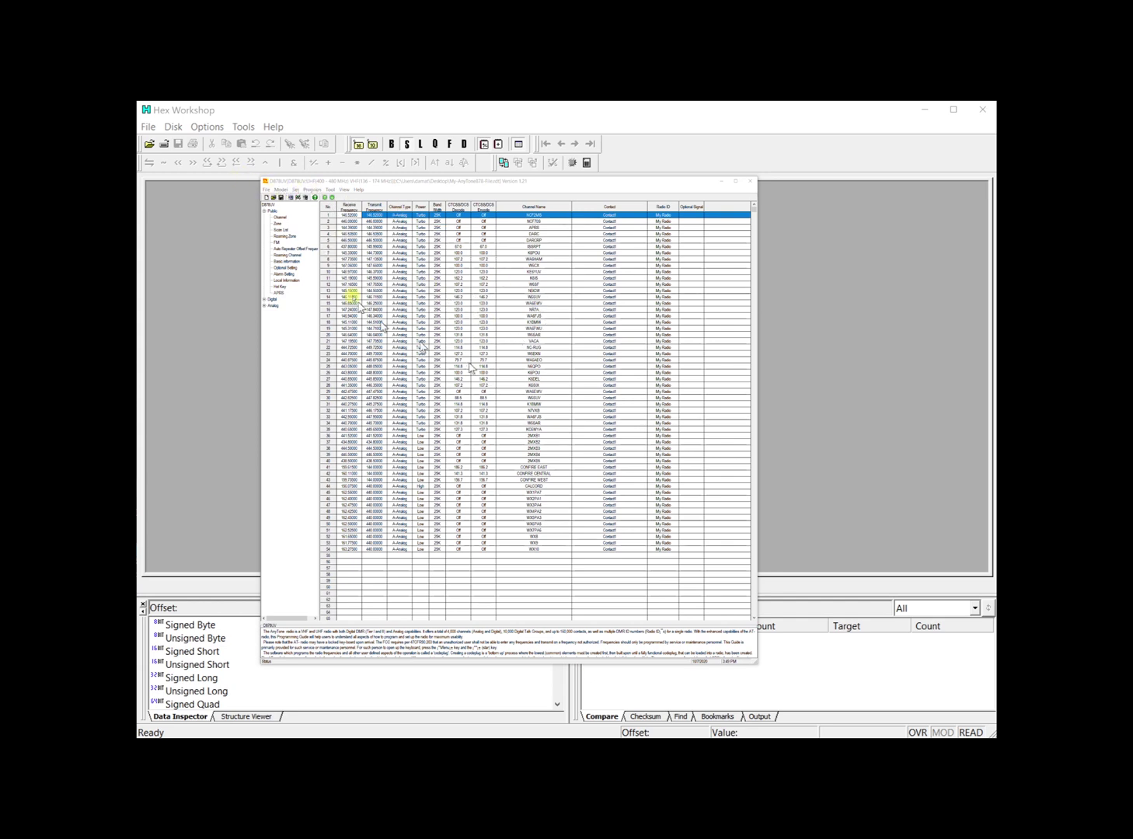
Inspect the radio's model information settings and close them without changes
click(282, 191)
click(294, 202)
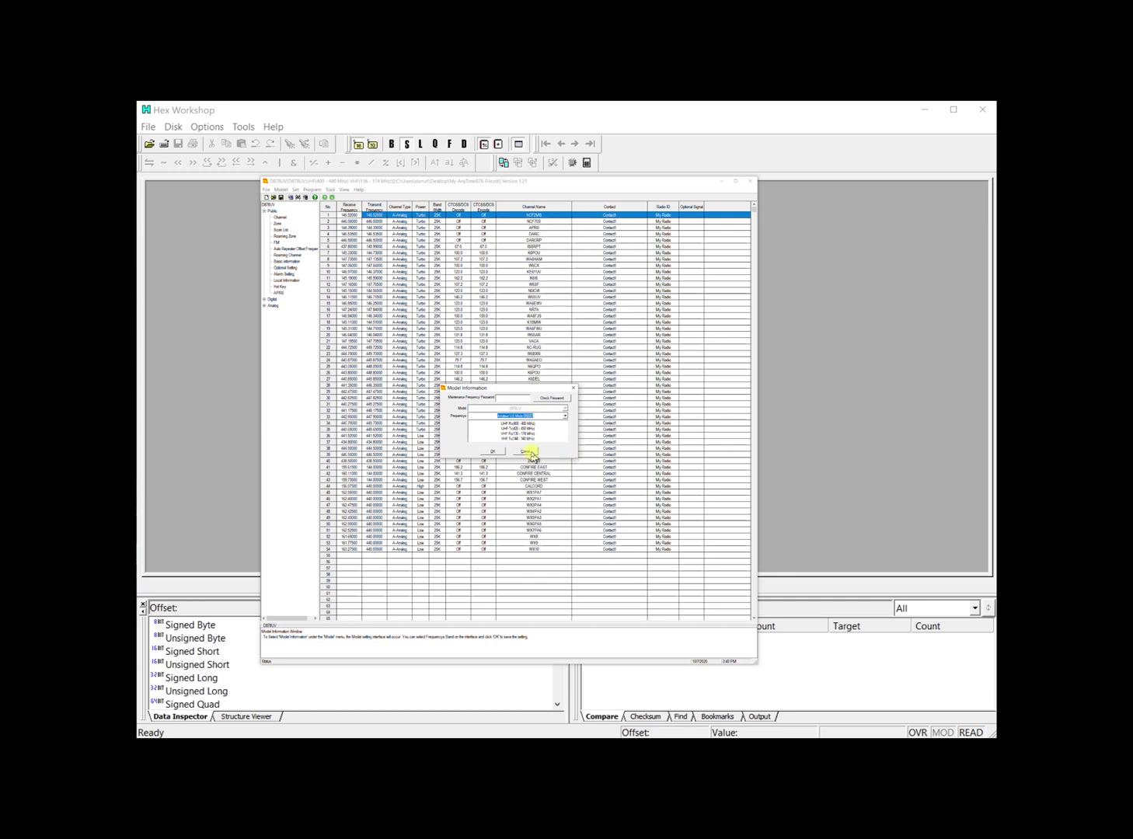
click(532, 453)
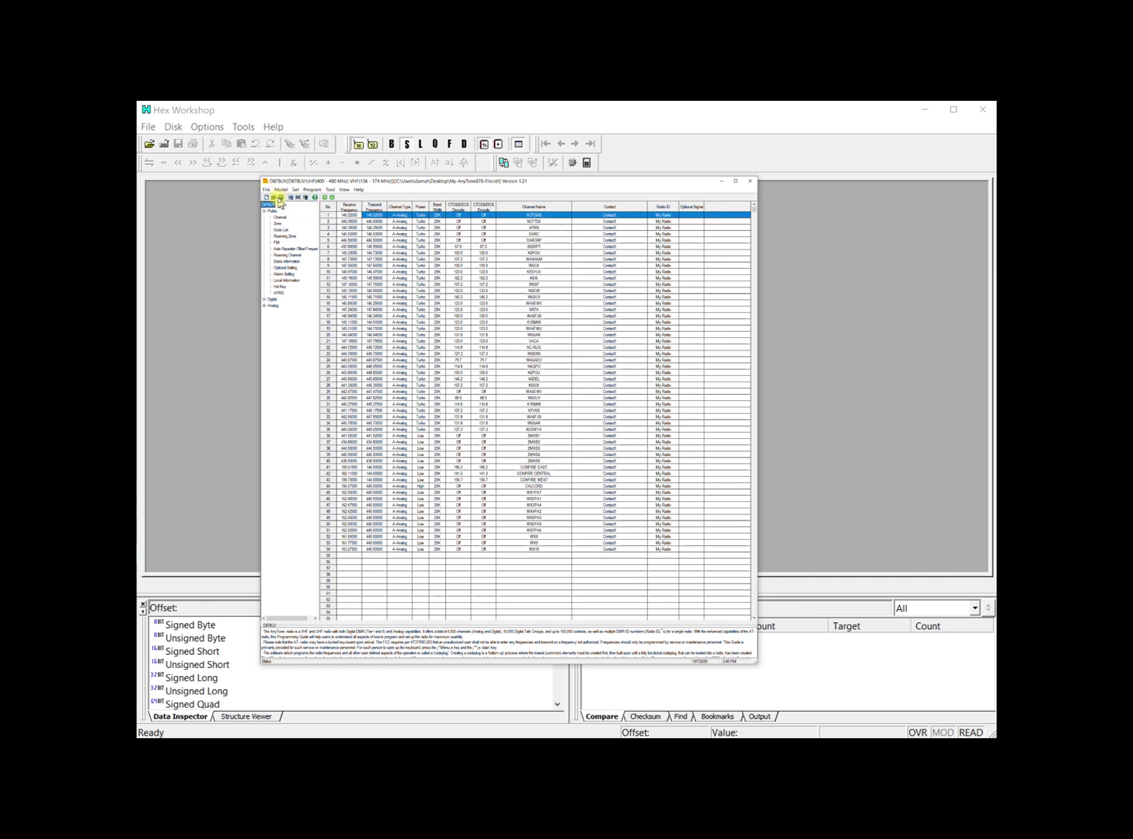
Start a new codeplug, discarding the loaded channel list without saving
click(280, 198)
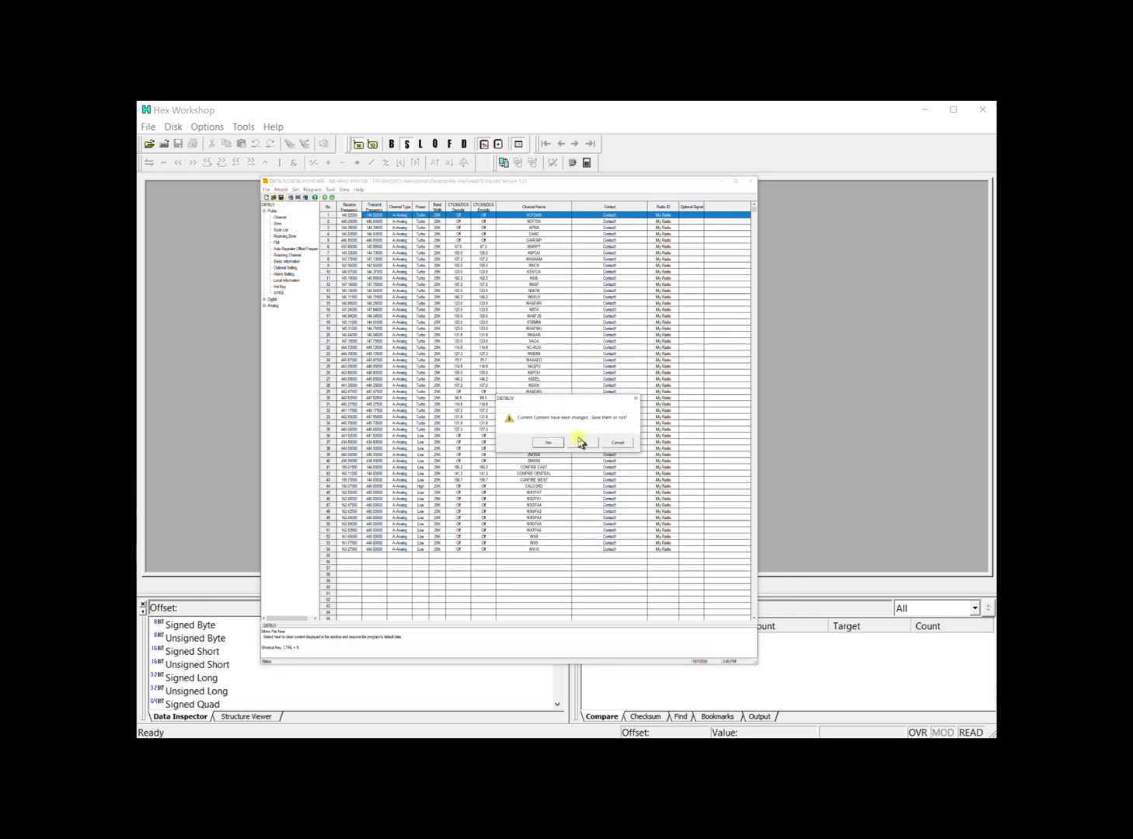
click(584, 440)
click(554, 447)
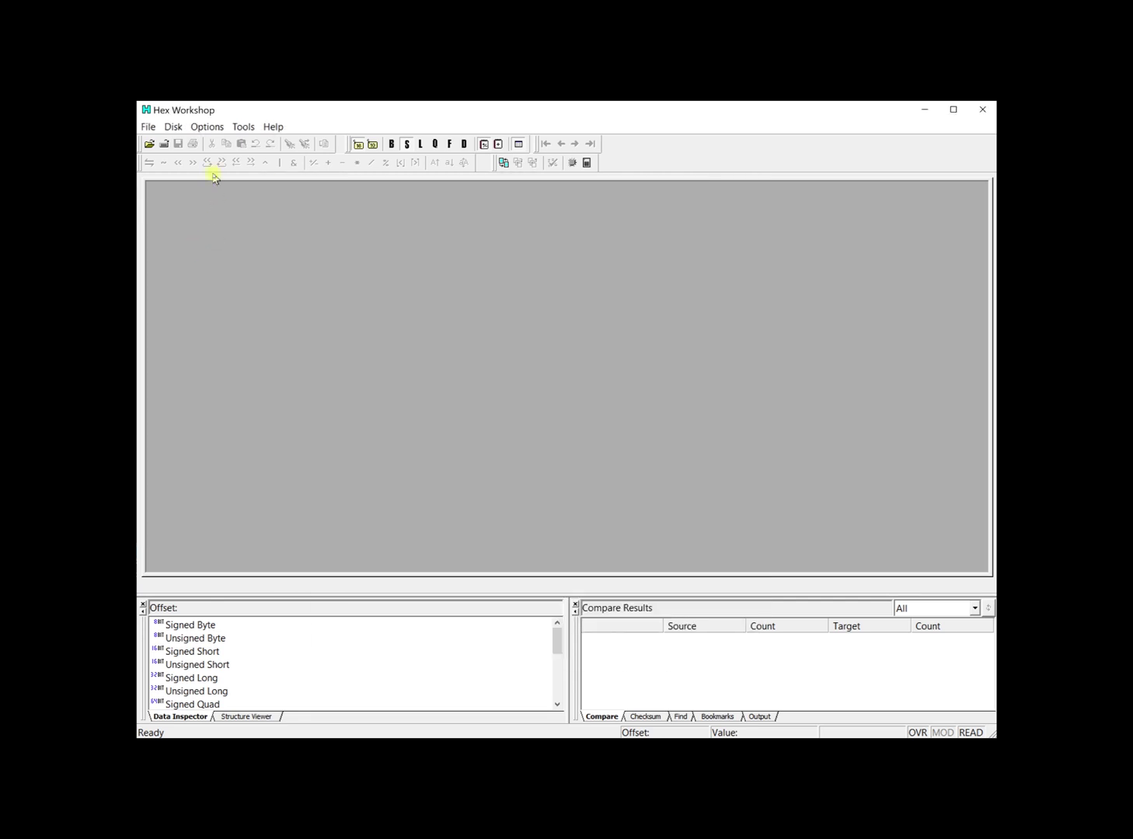
click(275, 127)
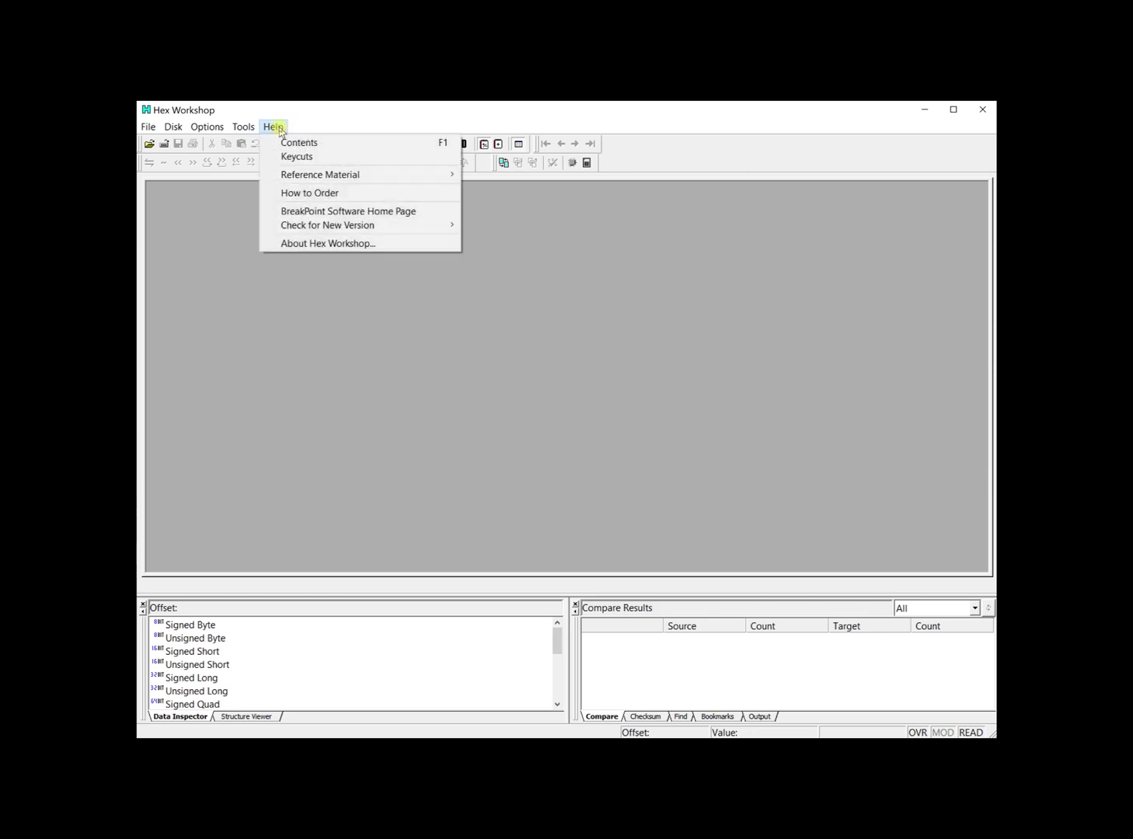
click(327, 243)
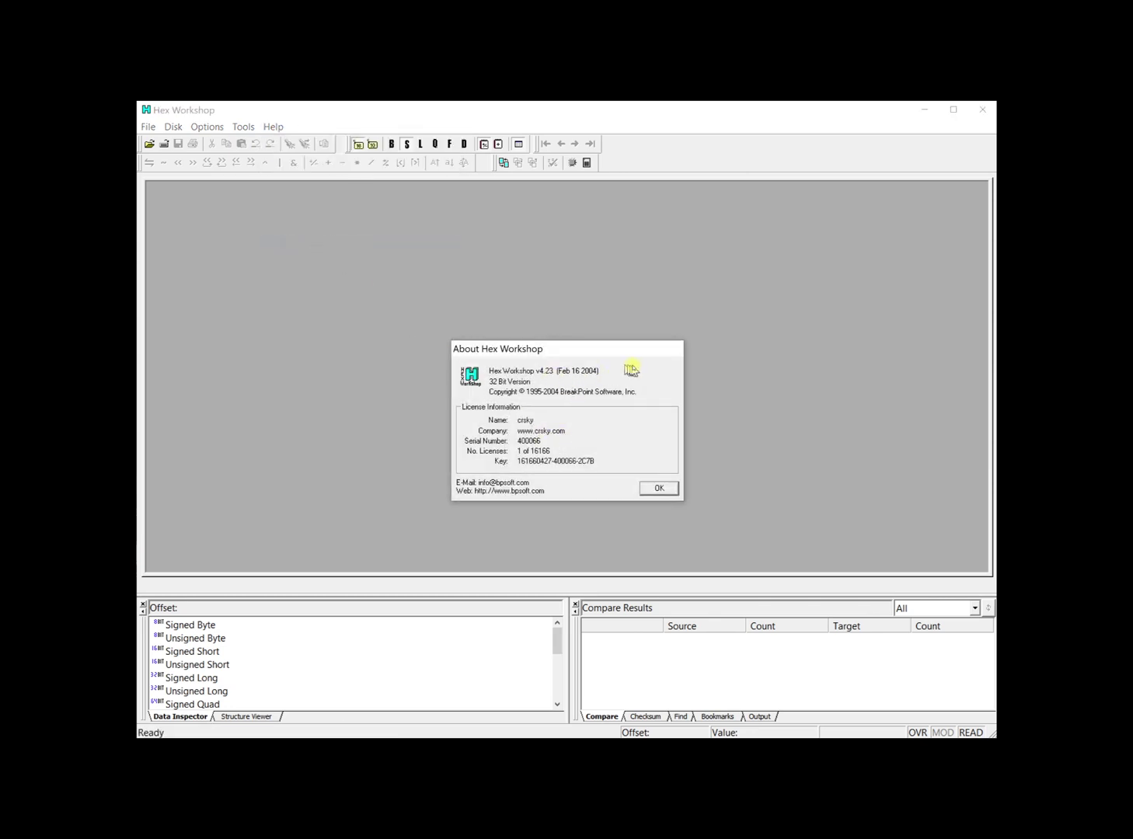
click(658, 488)
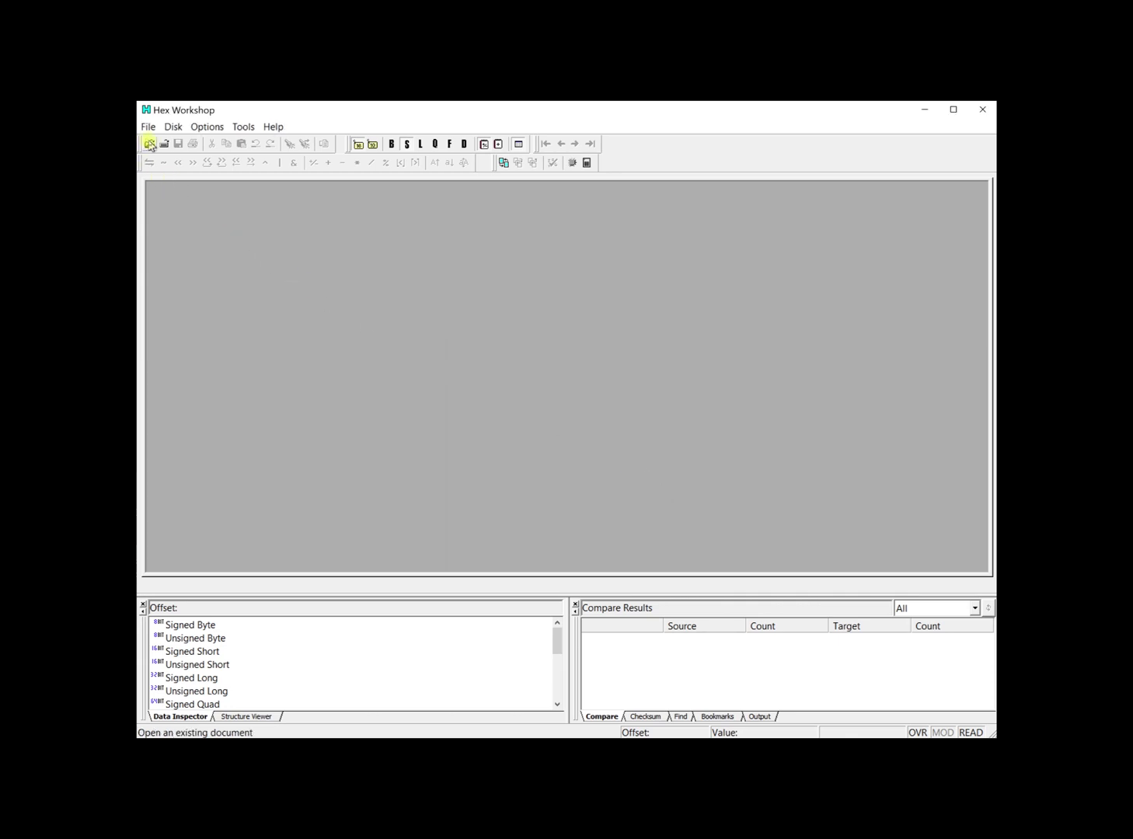
Load My-AnyTone878-File.rdt from the Desktop folder into the hex view
click(150, 143)
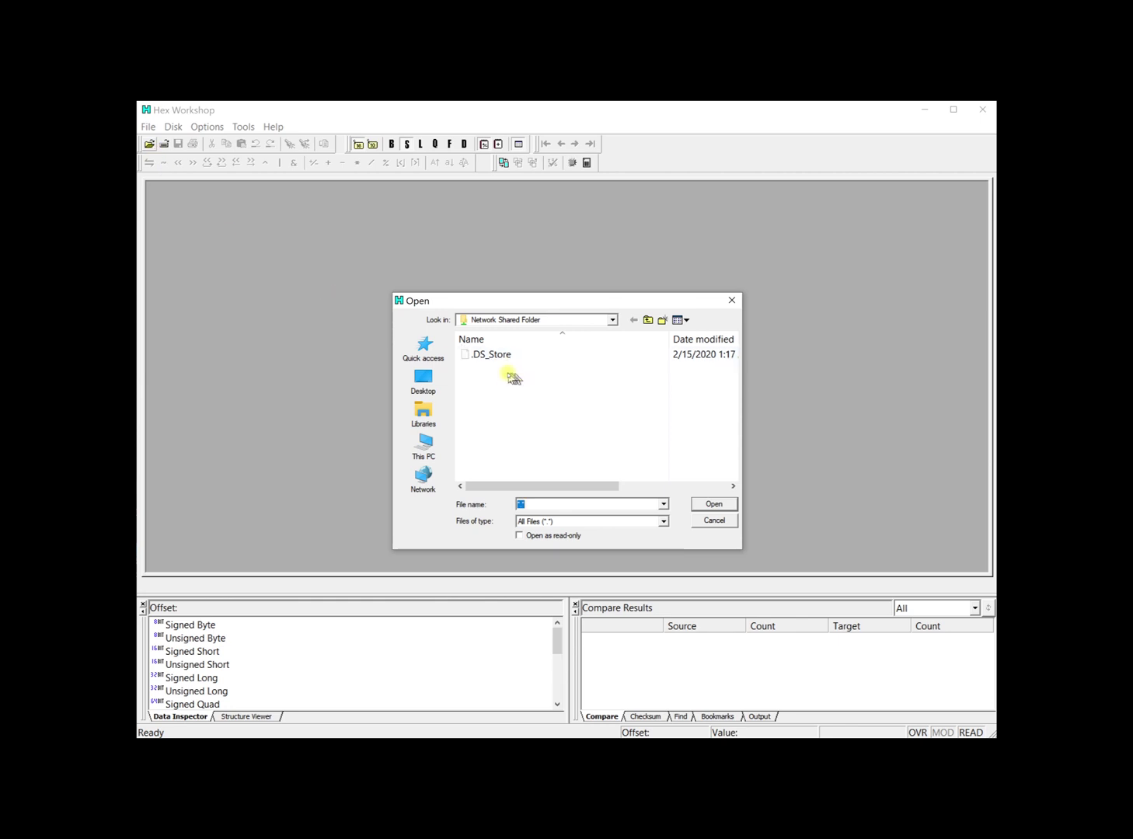
click(424, 381)
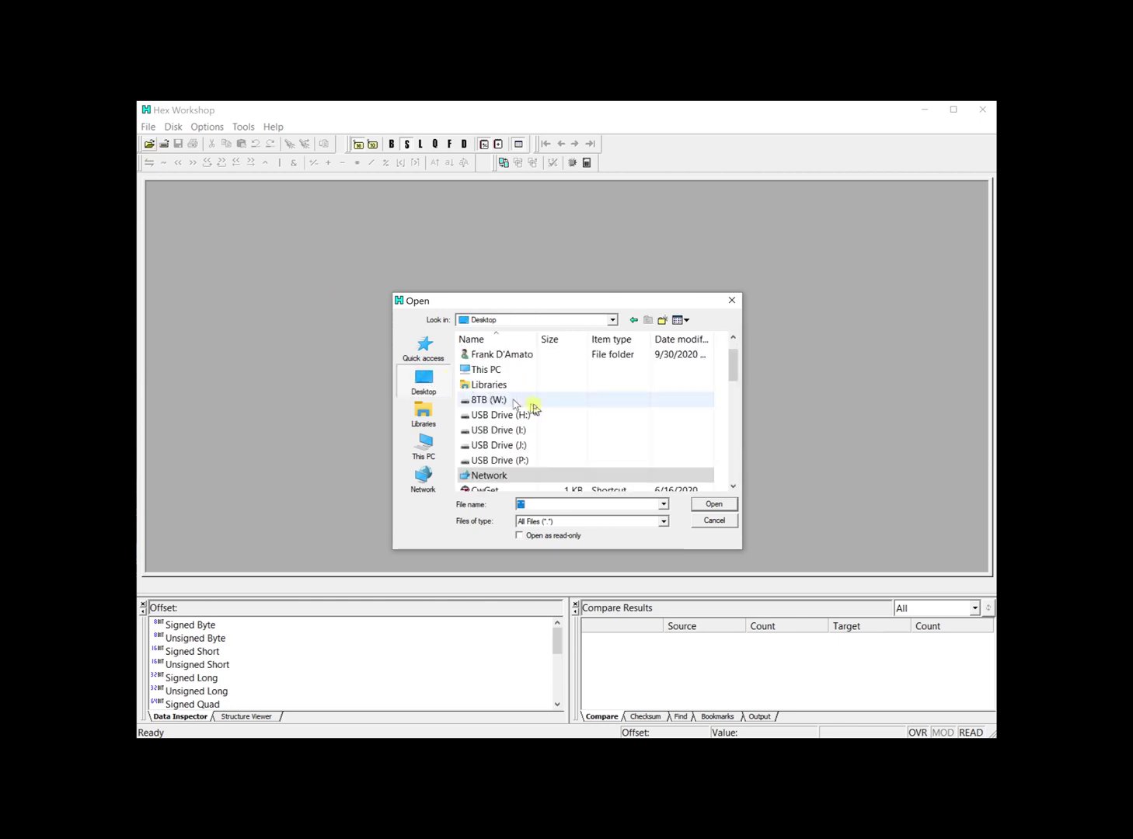
scroll(531, 398, down, 5)
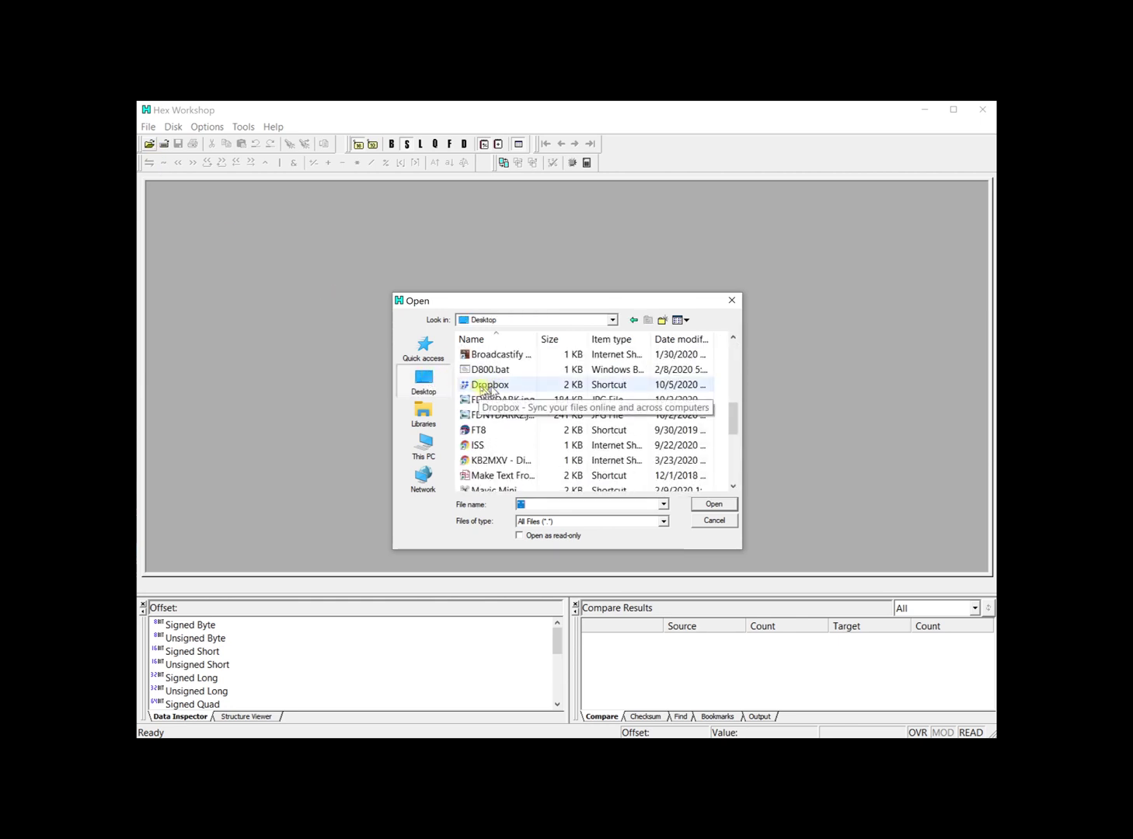
scroll(498, 413, down, 3)
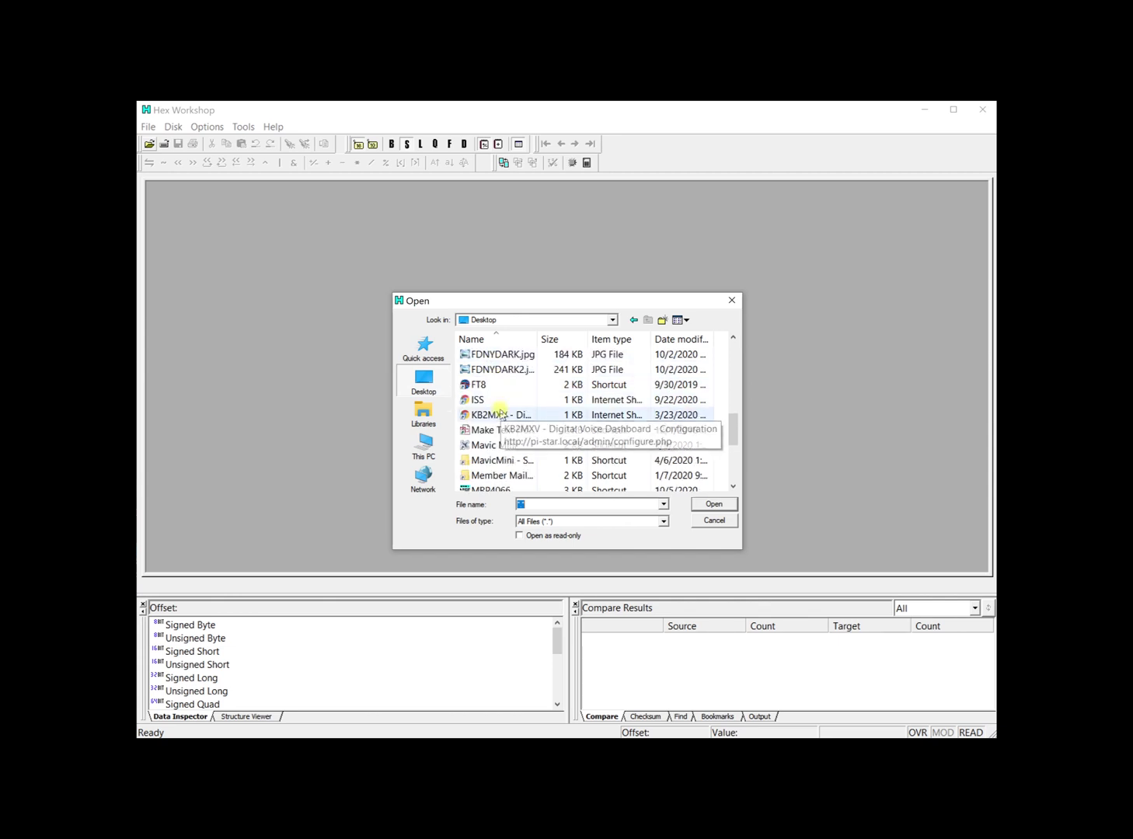
scroll(498, 412, down, 3)
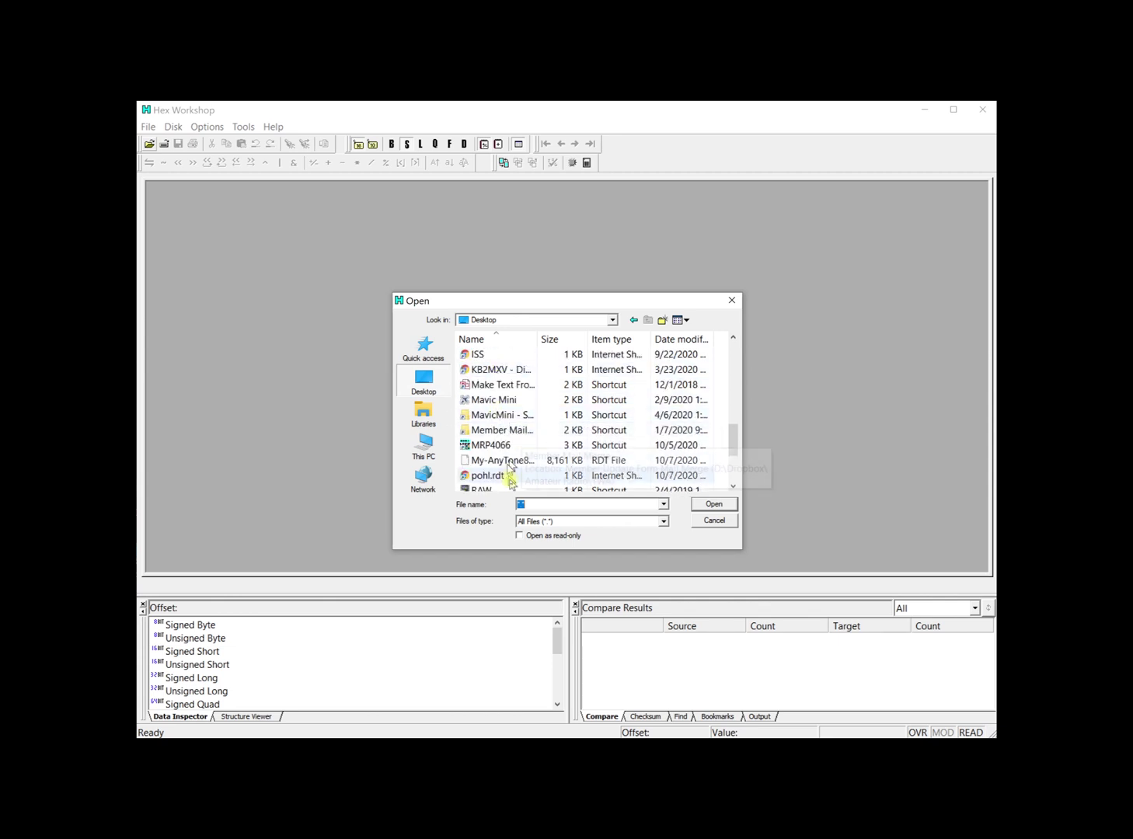
click(499, 462)
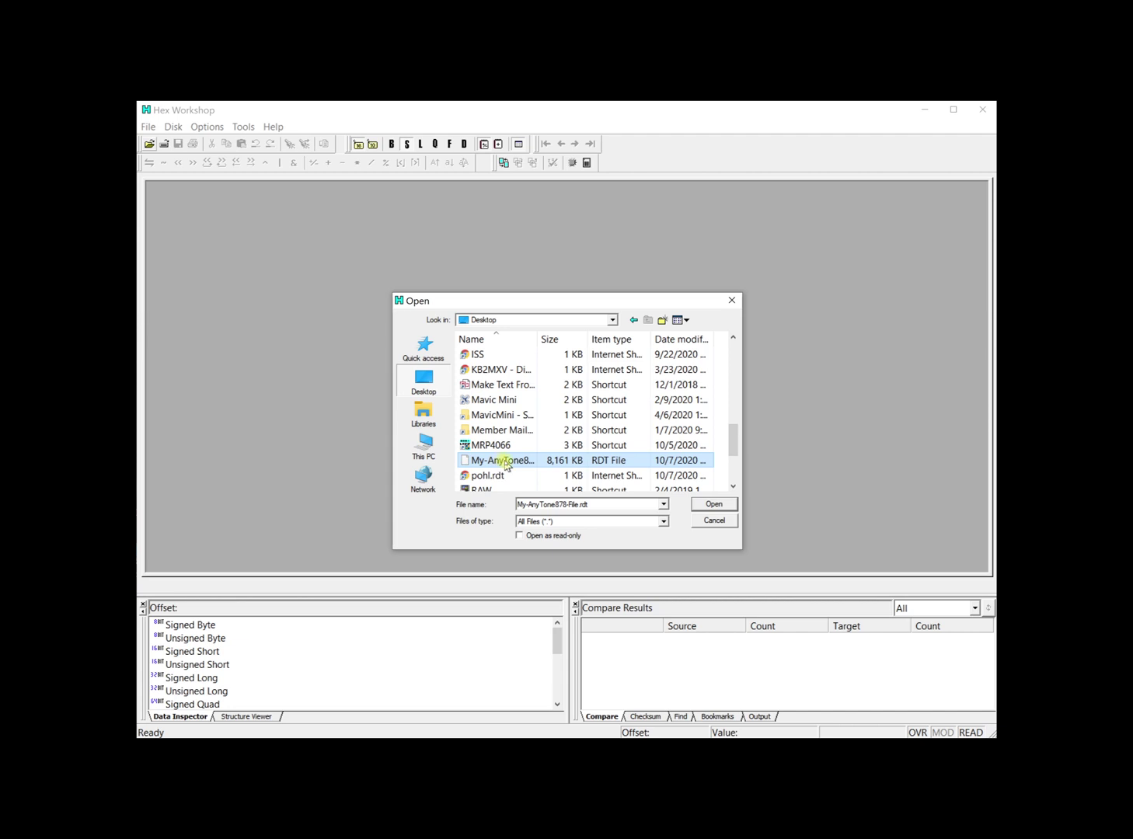
click(714, 504)
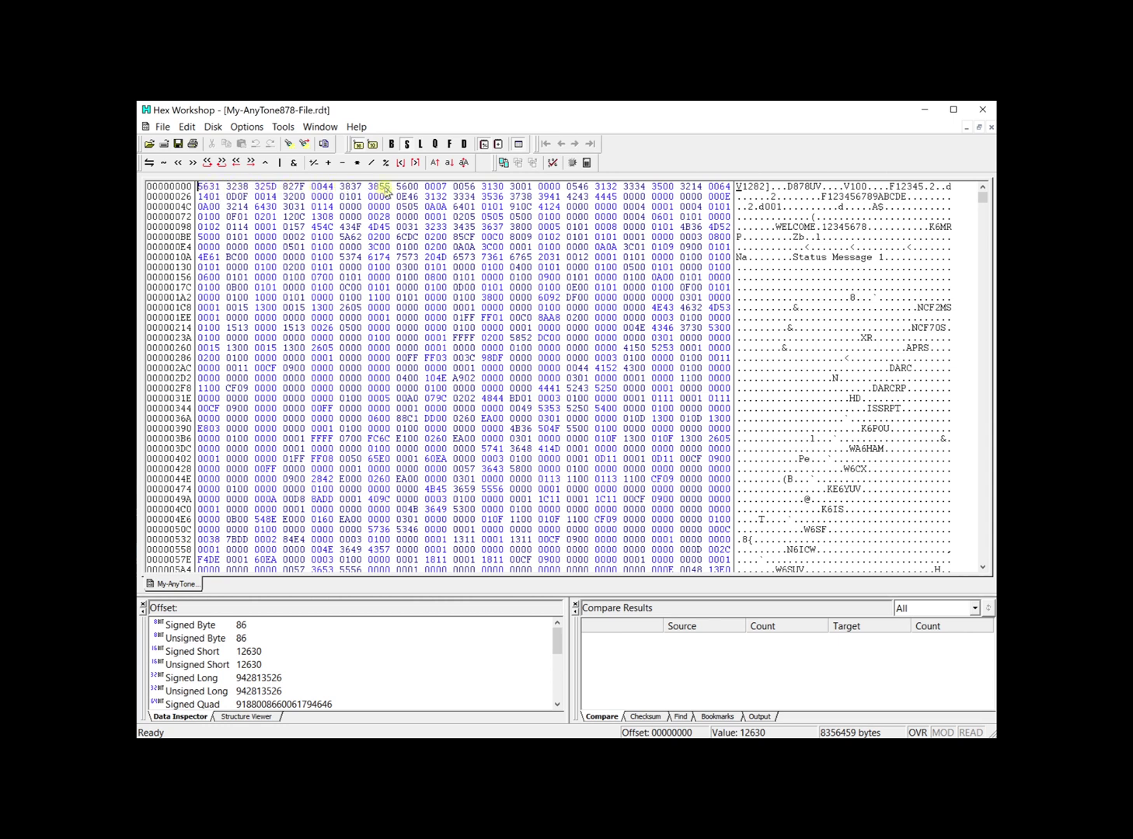
Overwrite the first-row byte at offset 0x11, changing 07 to 00
click(446, 188)
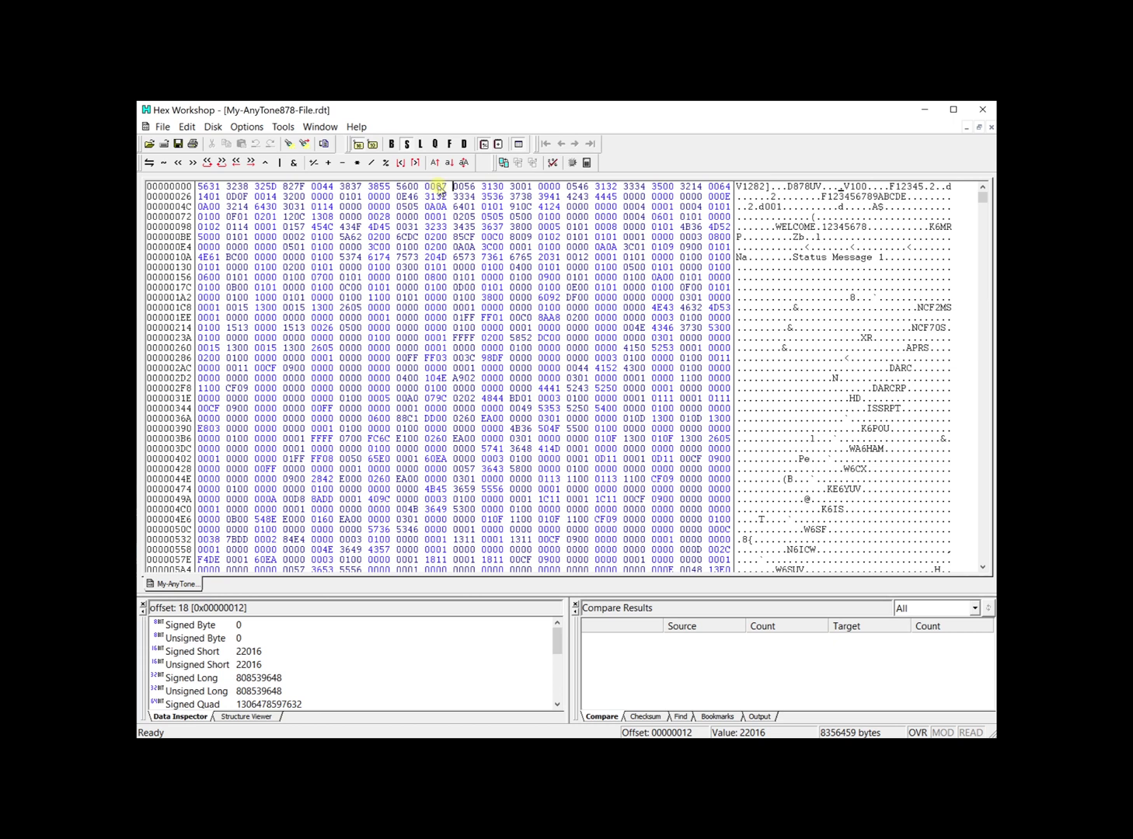
click(435, 188)
drag(438, 188, 450, 188)
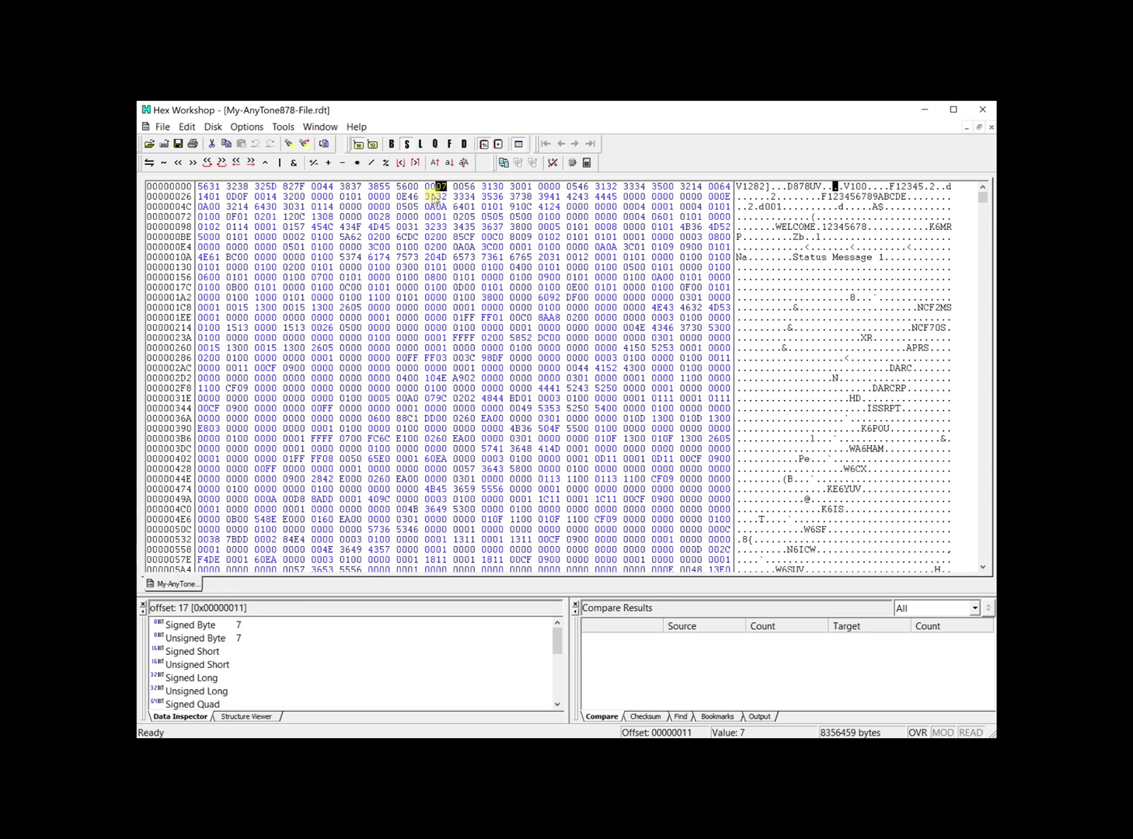
key(Right)
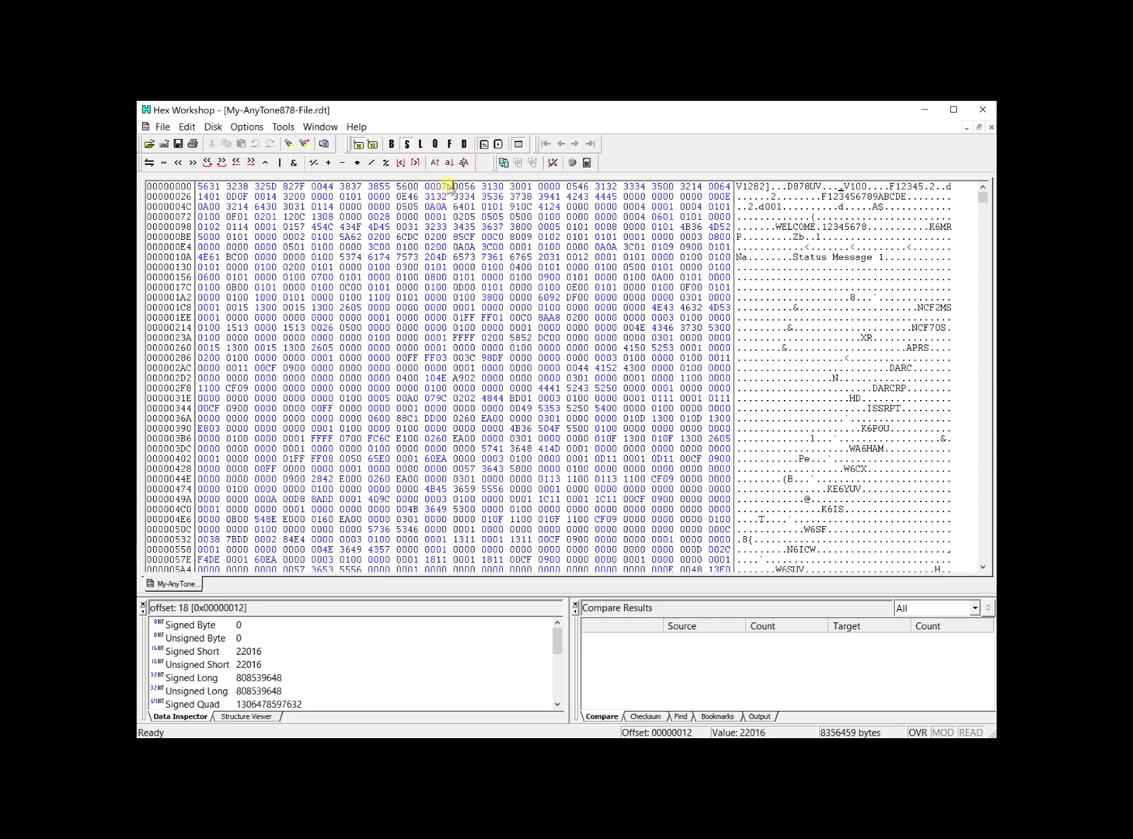
click(438, 188)
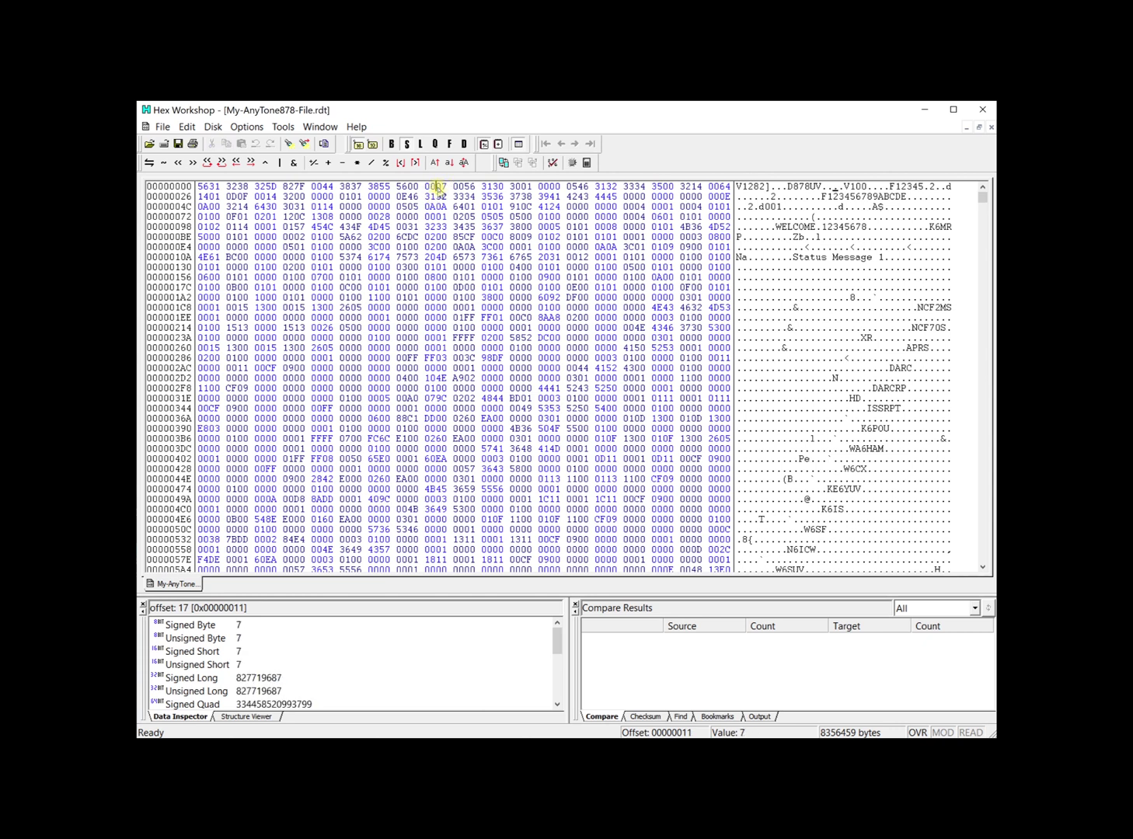
key(Right)
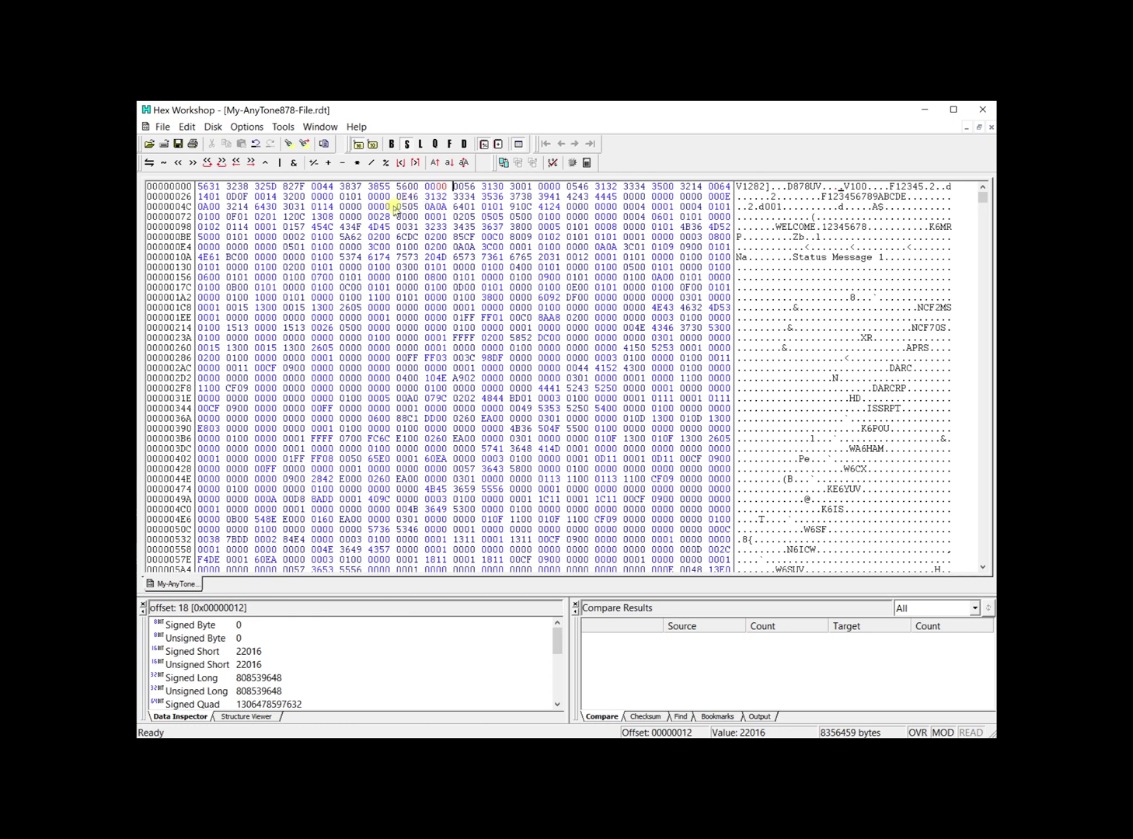
Save the modified codeplug, declining the Make Backup copy
click(179, 144)
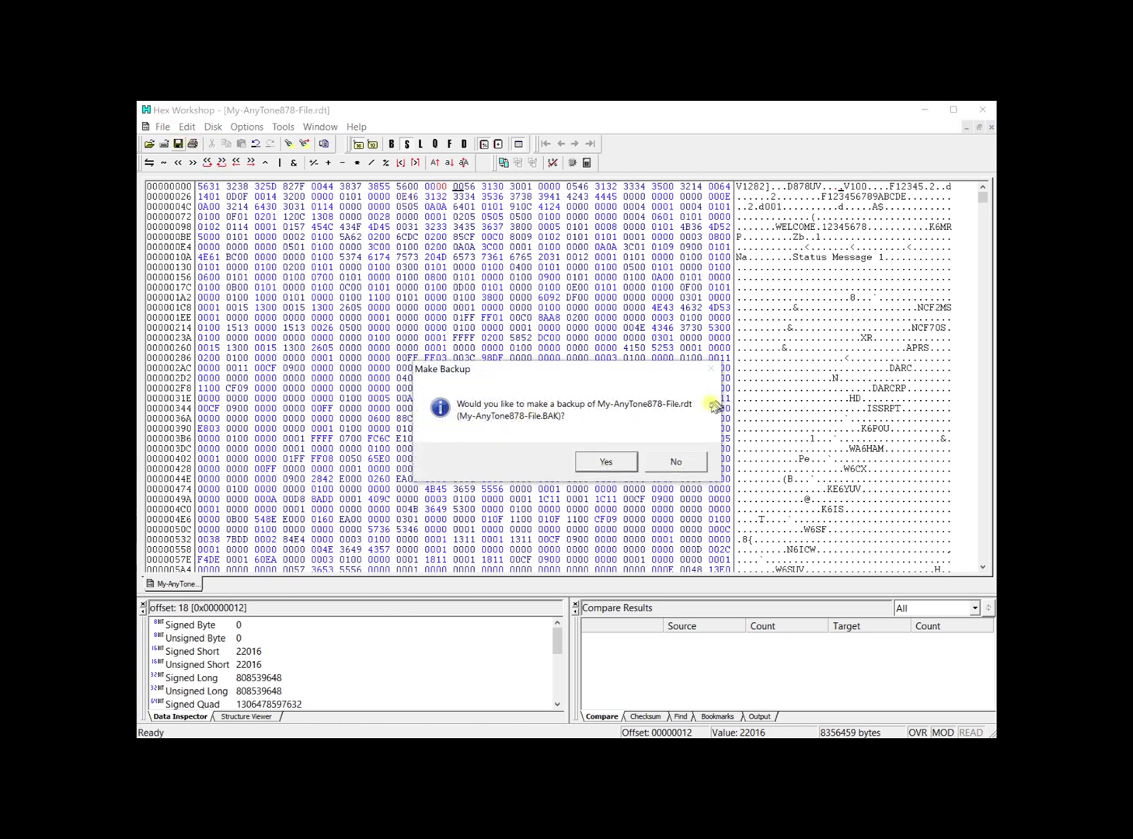
click(680, 462)
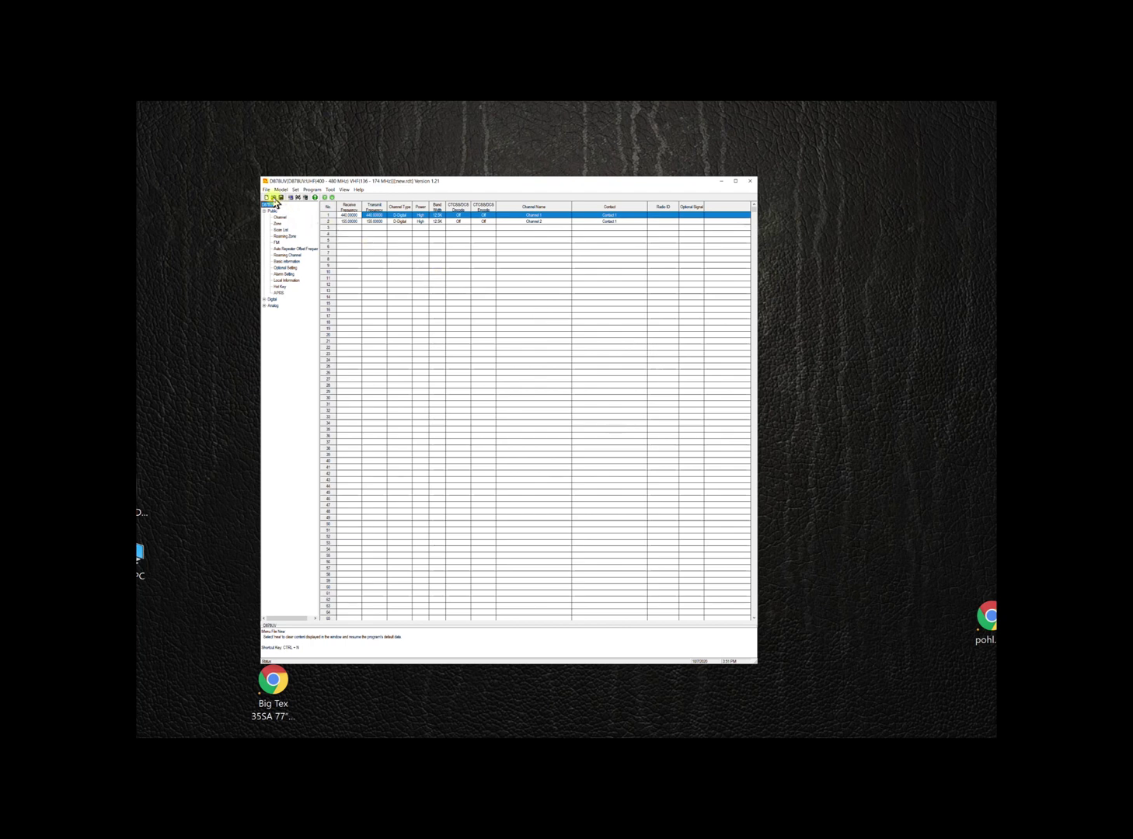
Load the edited My-AnyTone878-File.rdt into the CPS, discarding the empty codeplug
click(277, 198)
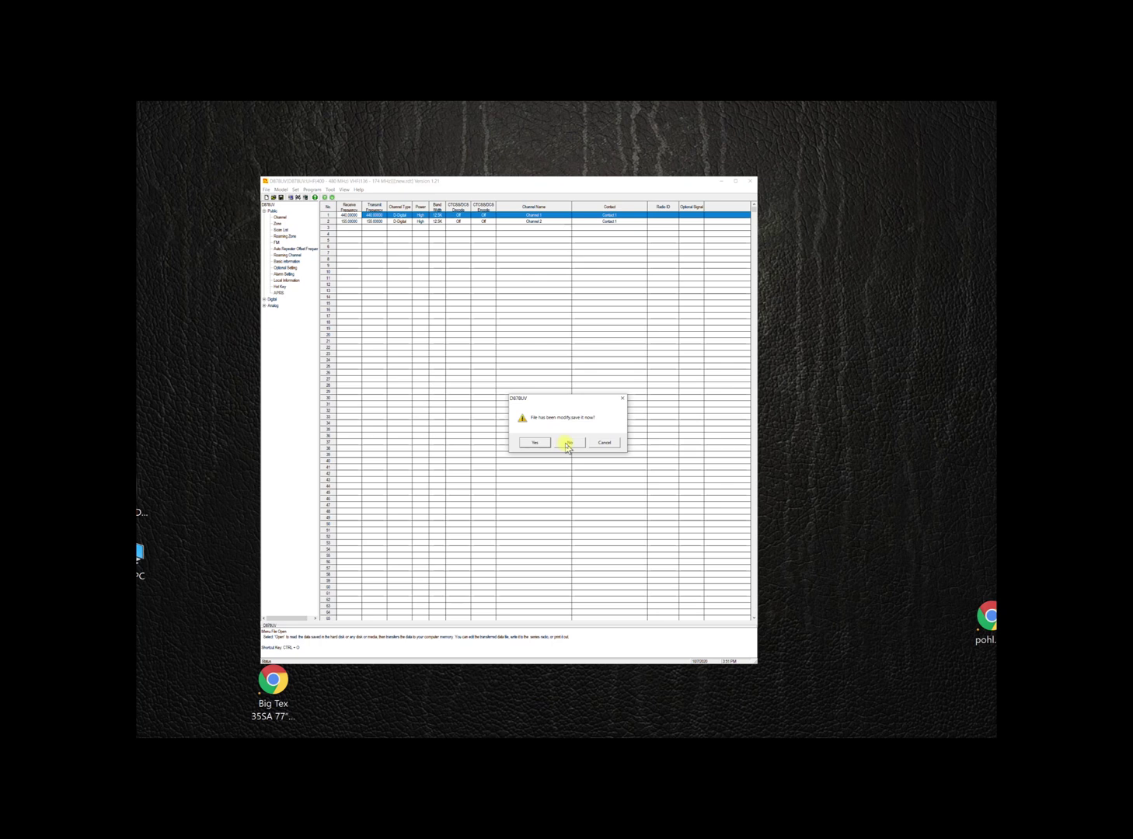
click(567, 445)
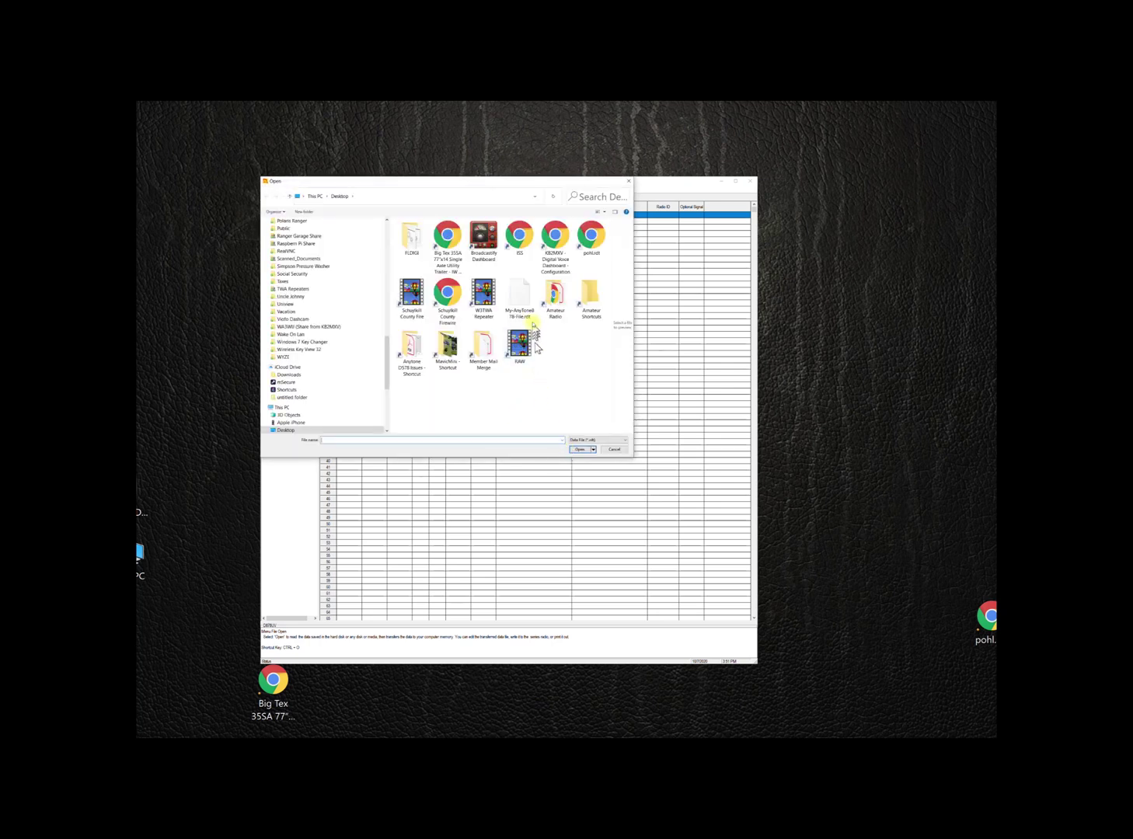
click(519, 296)
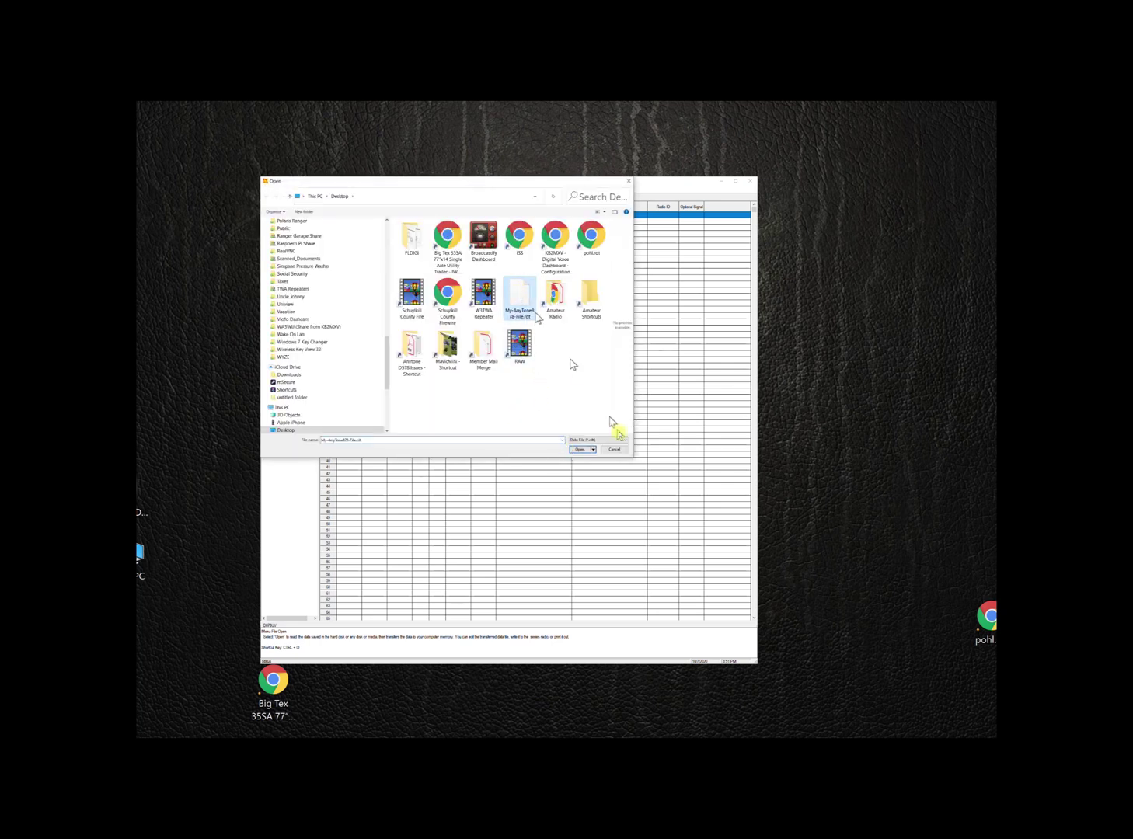
click(578, 450)
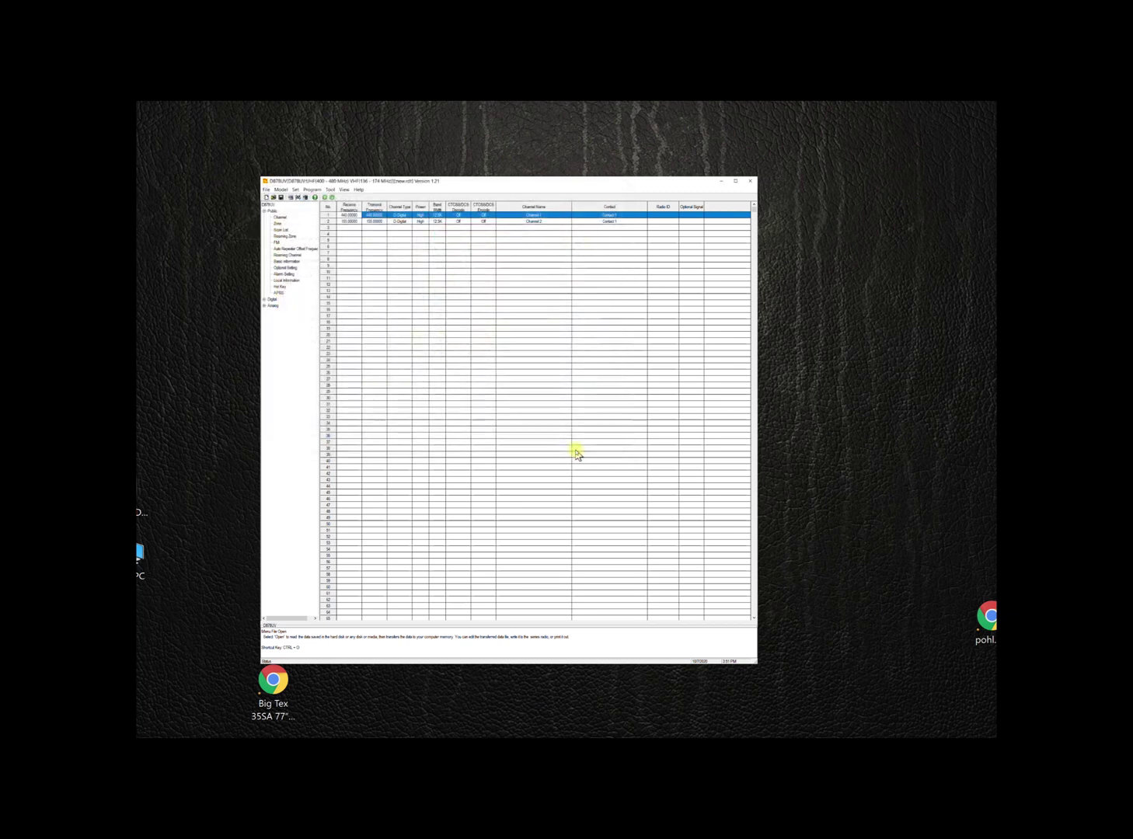